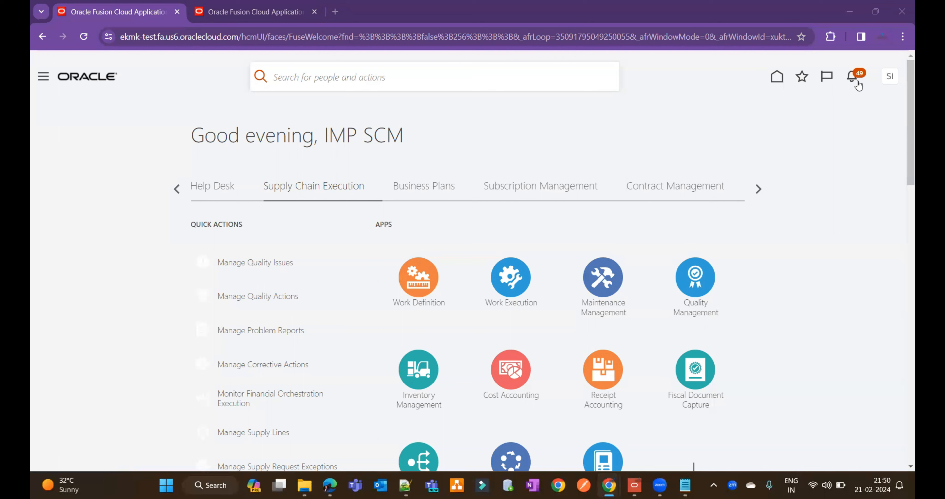
Step: Open the opt-in features of the Manufacturing and Supply Chain Materials Management offering in Setup and Maintenance
{"action": "left_click", "coordinate": [891, 80]}
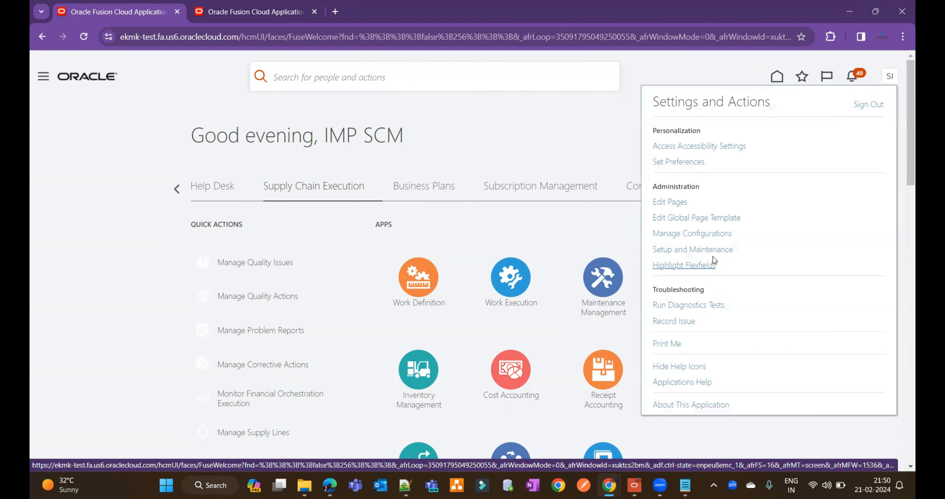
{"action": "left_click", "coordinate": [702, 250]}
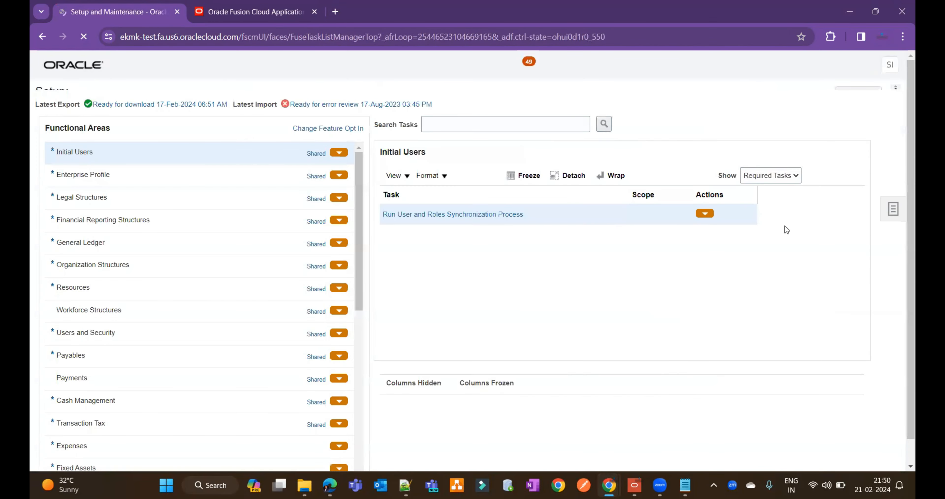
{"action": "left_click", "coordinate": [866, 94]}
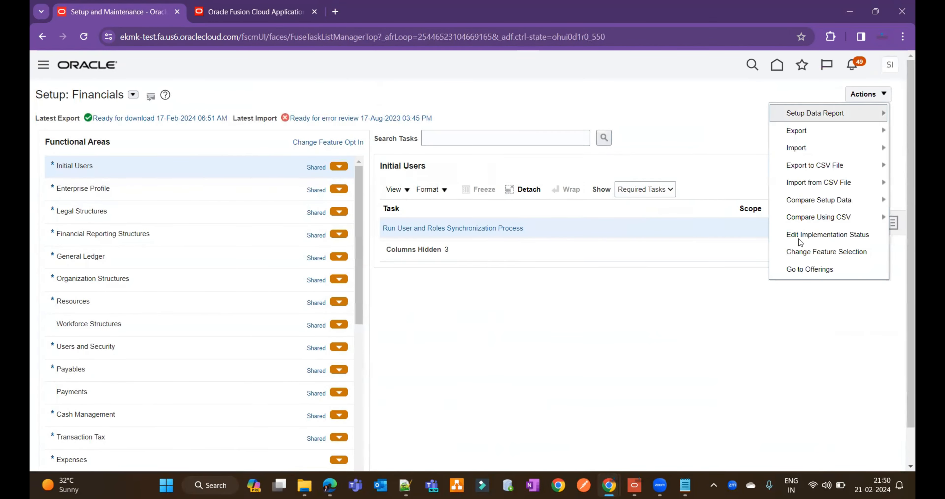
{"action": "left_click", "coordinate": [811, 273]}
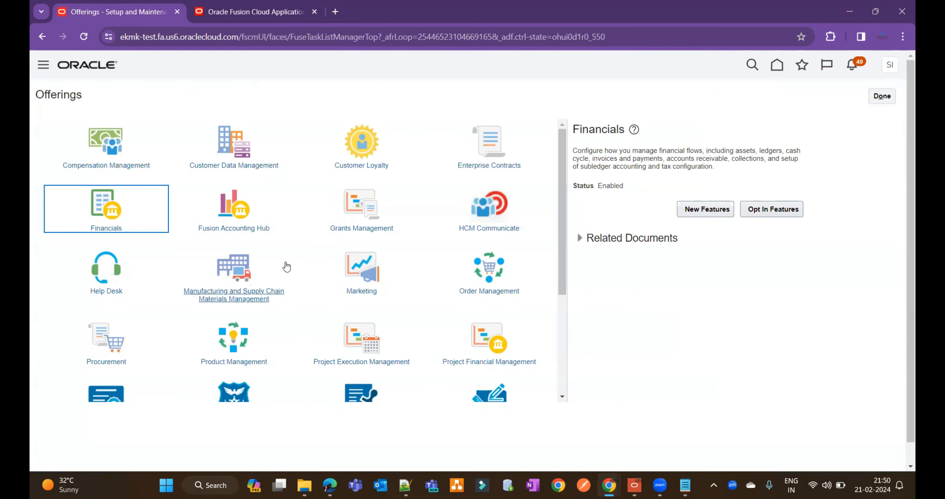
{"action": "left_click", "coordinate": [286, 269]}
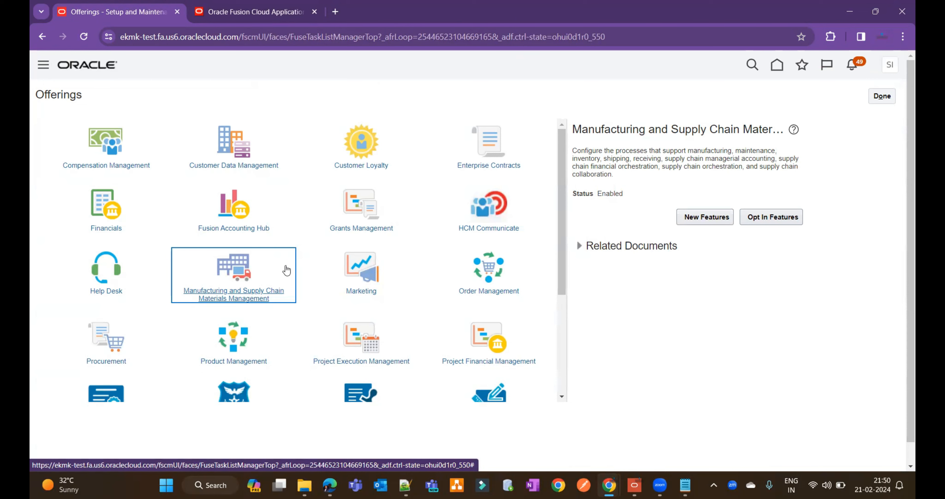
{"action": "left_click", "coordinate": [784, 223]}
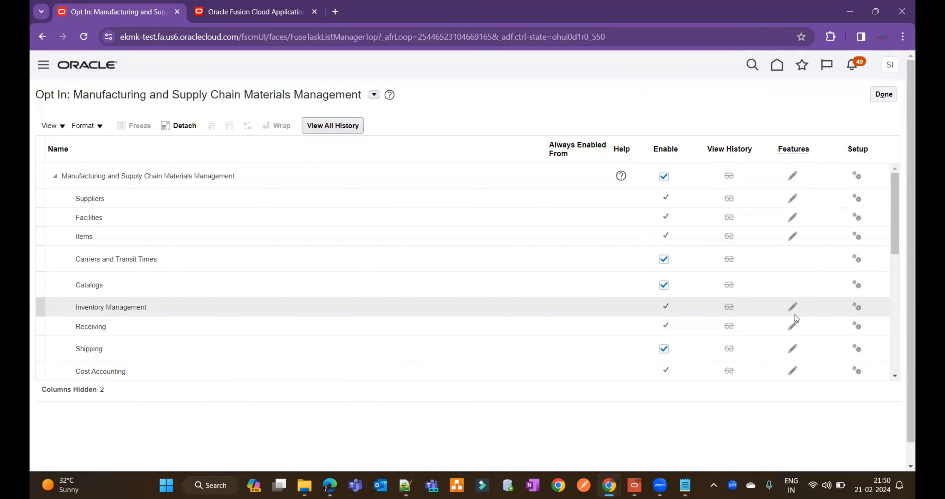
Step: Enable the Inventory Management feature "Manage Subinventories and Locators on Redesigned Pages" and finish editing the features
{"action": "left_click", "coordinate": [793, 307]}
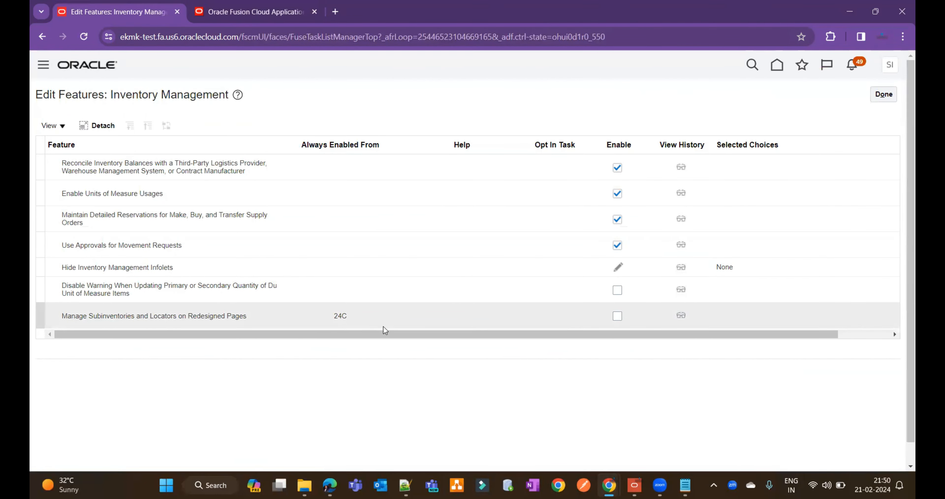
{"action": "left_click", "coordinate": [617, 316]}
{"action": "left_click", "coordinate": [882, 97]}
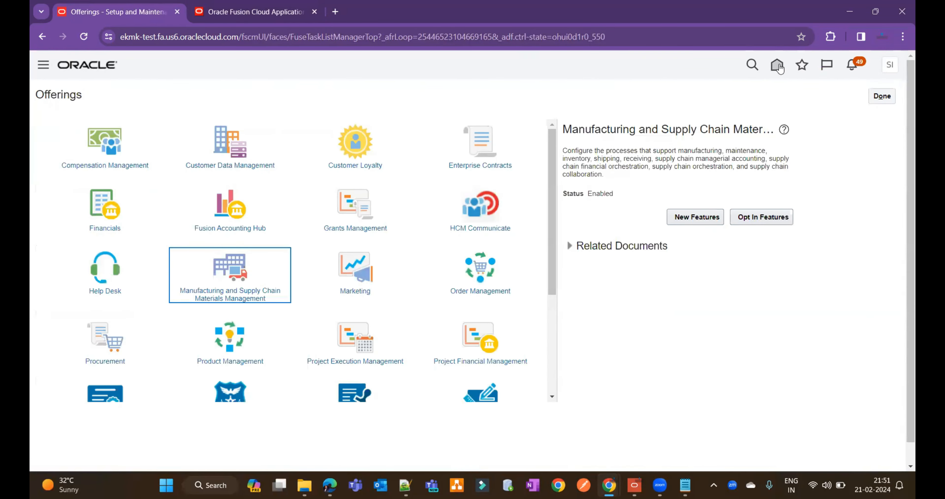
Step: Return to the home page and open the Configure Subinventories task of Inventory Management
{"action": "left_click", "coordinate": [778, 65]}
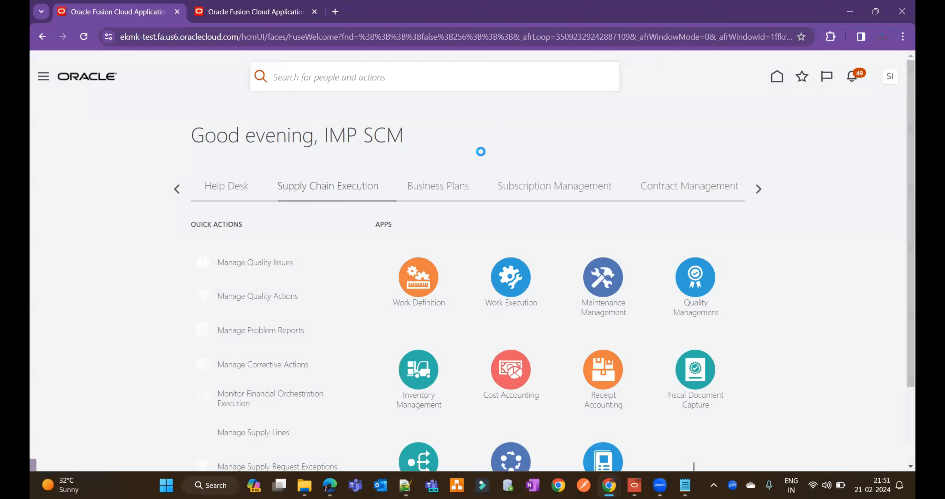
{"action": "left_click", "coordinate": [418, 369]}
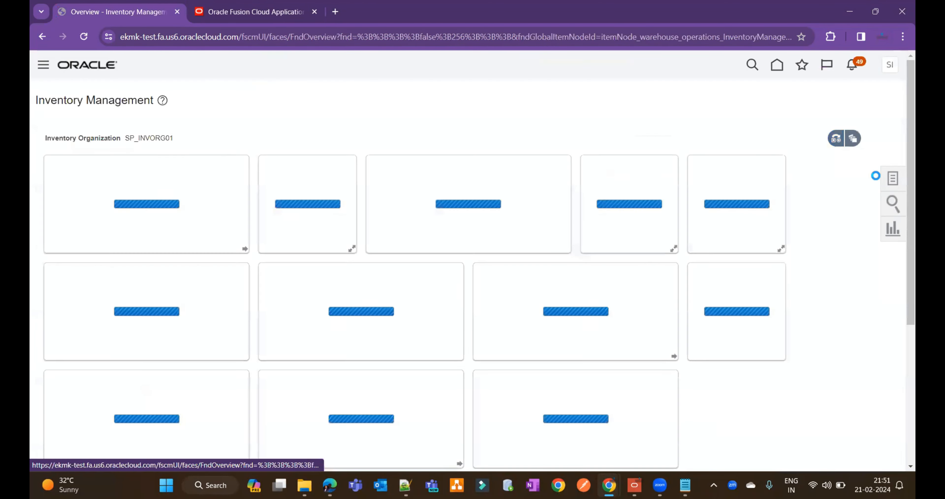
{"action": "left_click", "coordinate": [893, 180]}
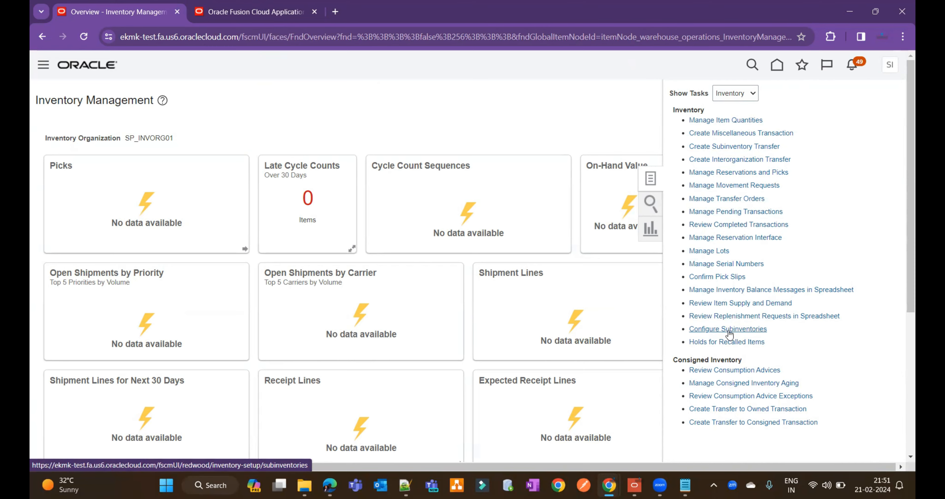
{"action": "left_click", "coordinate": [730, 334]}
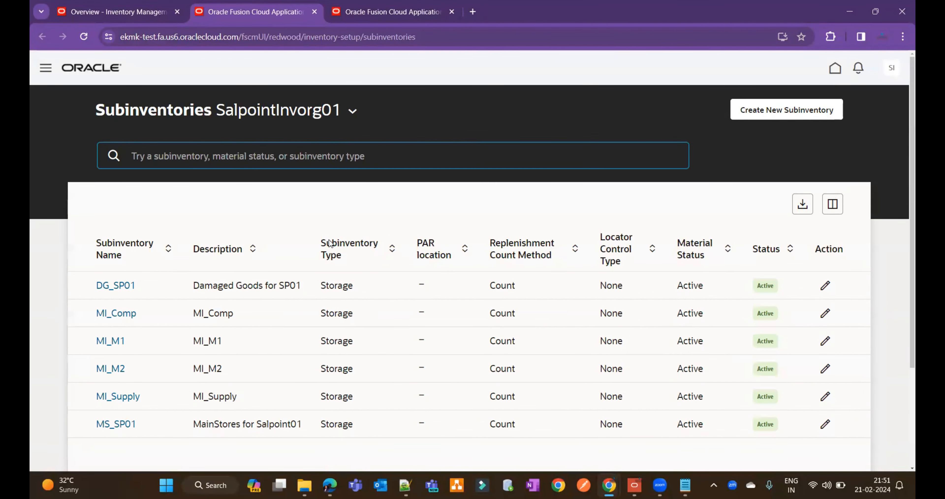
Step: Start a new subinventory in SalpointInvorg01 with LOC_SUB as both its name and description
{"action": "left_click", "coordinate": [777, 115]}
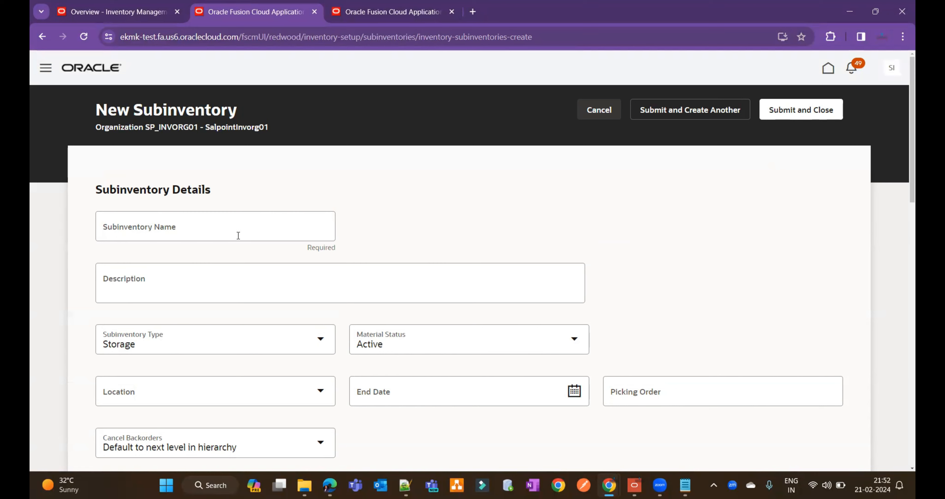
{"action": "left_click", "coordinate": [235, 232]}
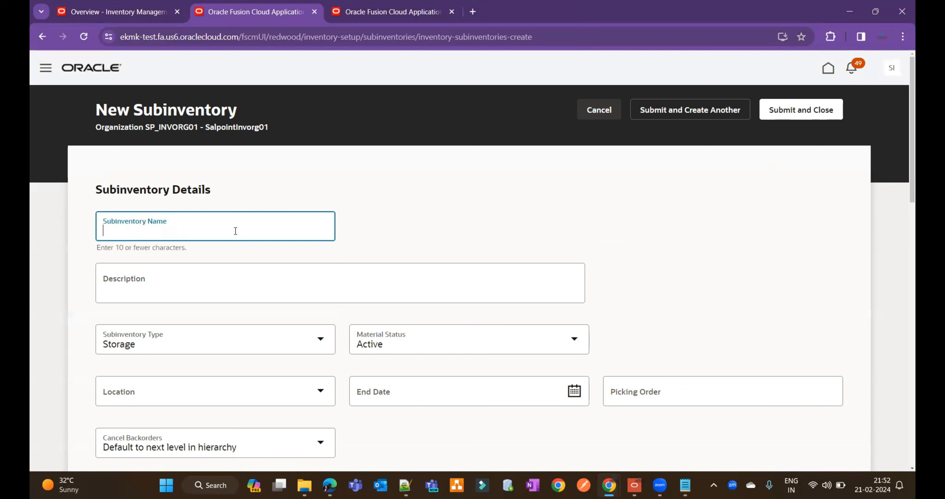
{"action": "type", "text": "LOC_SUB"}
{"action": "left_click", "coordinate": [221, 288]}
{"action": "type", "text": "LOC"}
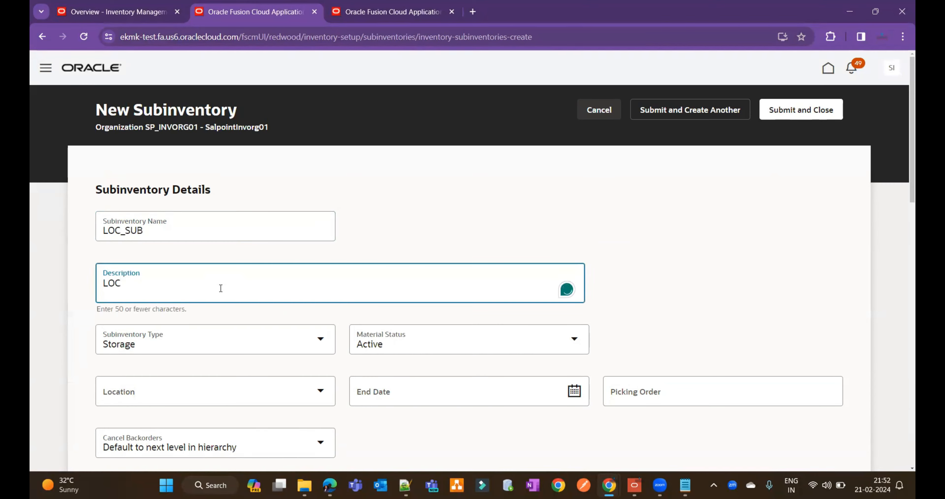
{"action": "type", "text": "_SUB"}
Step: Check the locator, PAR and sourcing settings of the new subinventory, keep the defaults, and submit and close it
{"action": "scroll", "coordinate": [901, 187], "scroll_direction": "down", "scroll_amount": 4}
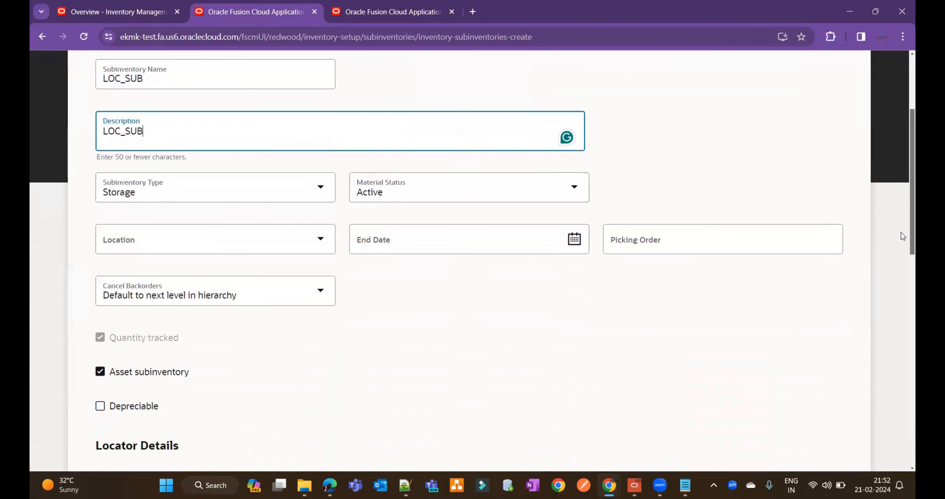
{"action": "scroll", "coordinate": [903, 257], "scroll_direction": "down", "scroll_amount": 2}
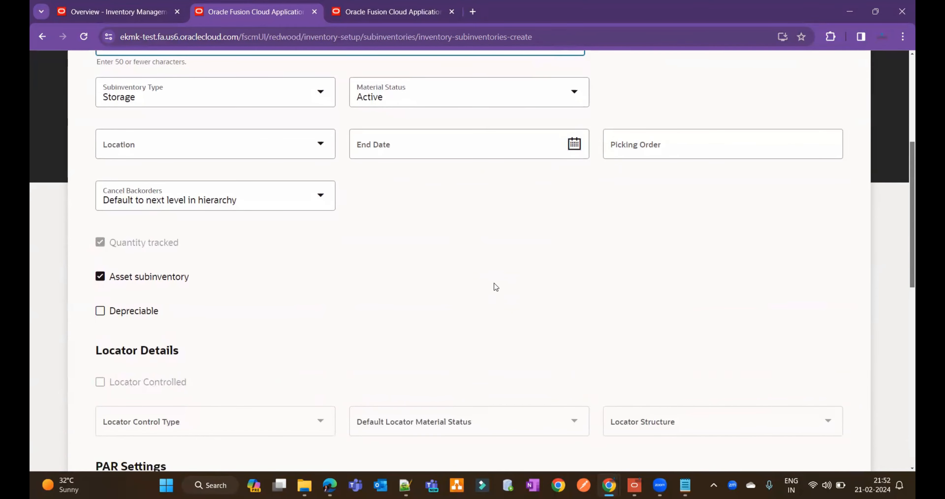
{"action": "left_click", "coordinate": [283, 417]}
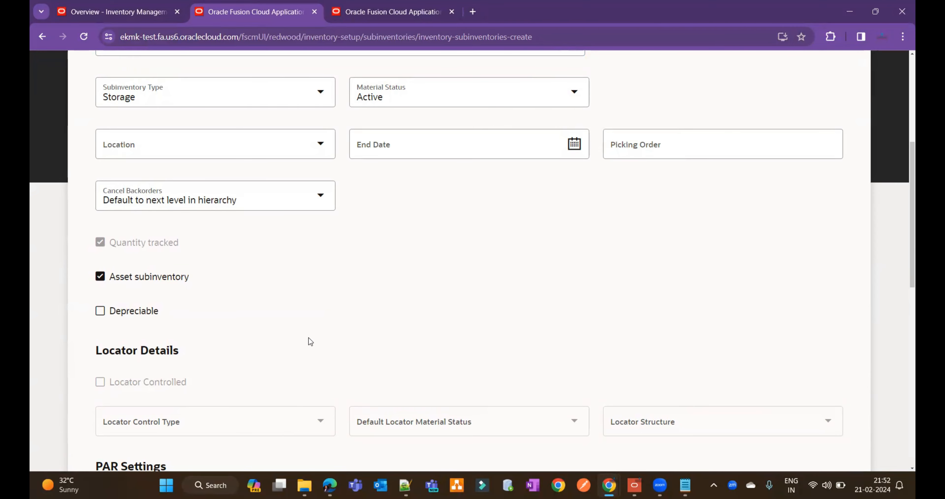
{"action": "scroll", "coordinate": [140, 289], "scroll_direction": "down", "scroll_amount": 5}
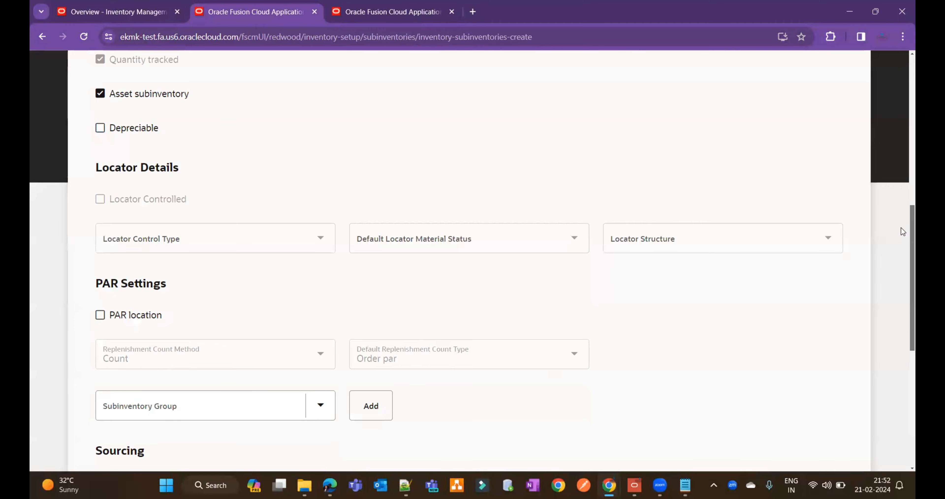
{"action": "scroll", "coordinate": [901, 232], "scroll_direction": "down", "scroll_amount": 9}
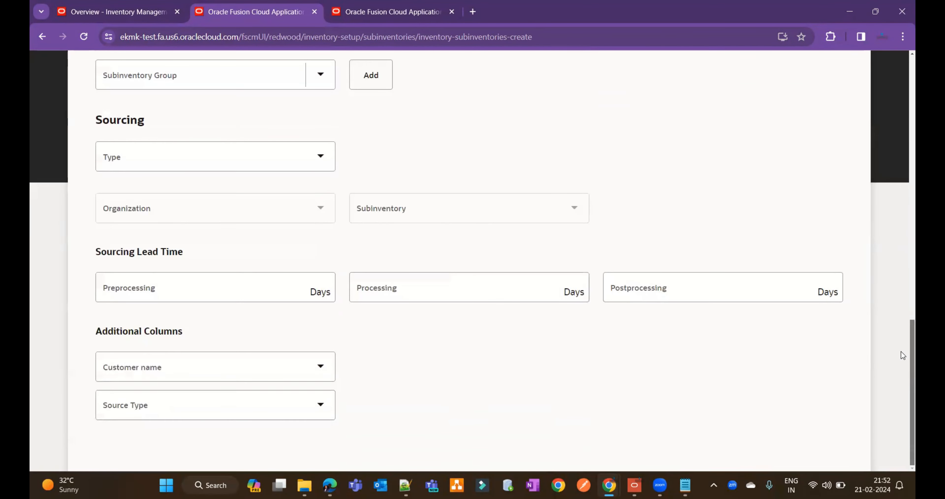
{"action": "scroll", "coordinate": [901, 351], "scroll_direction": "up", "scroll_amount": 12}
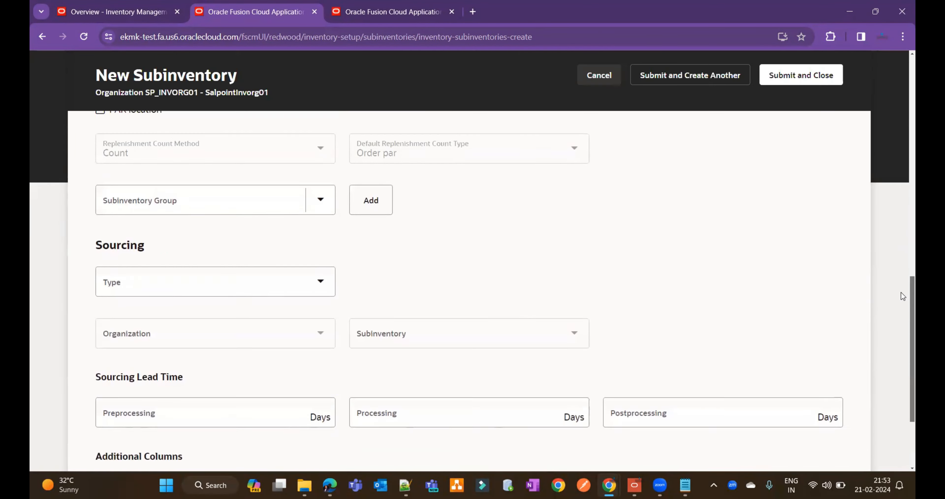
{"action": "scroll", "coordinate": [901, 191], "scroll_direction": "up", "scroll_amount": 8}
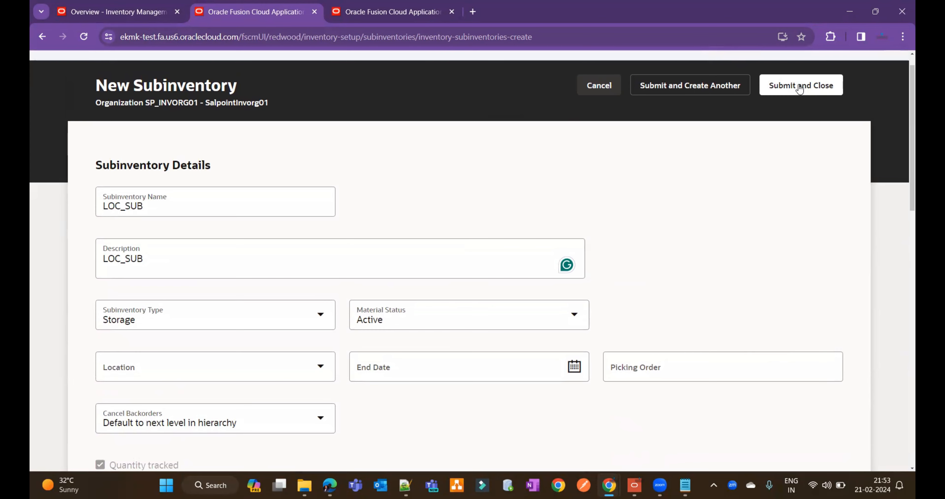
{"action": "left_click", "coordinate": [813, 87]}
{"action": "left_click", "coordinate": [787, 106]}
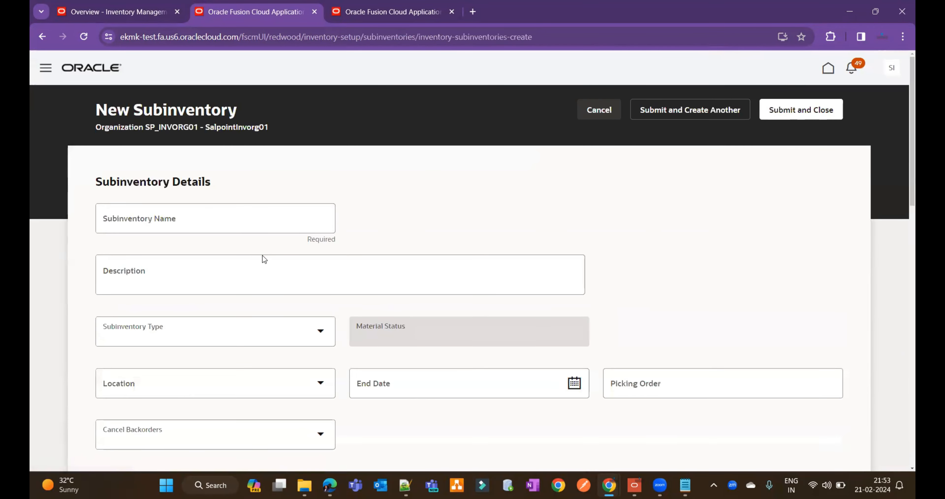
{"action": "left_click", "coordinate": [599, 111]}
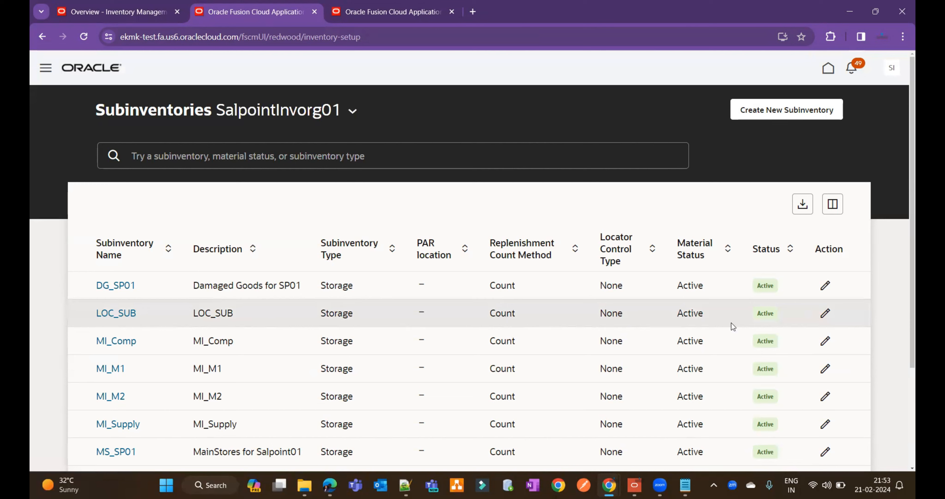
Step: Review the full details of subinventory LOC_SUB, including its additional information and associated items, and return to the subinventories list
{"action": "left_click", "coordinate": [110, 314]}
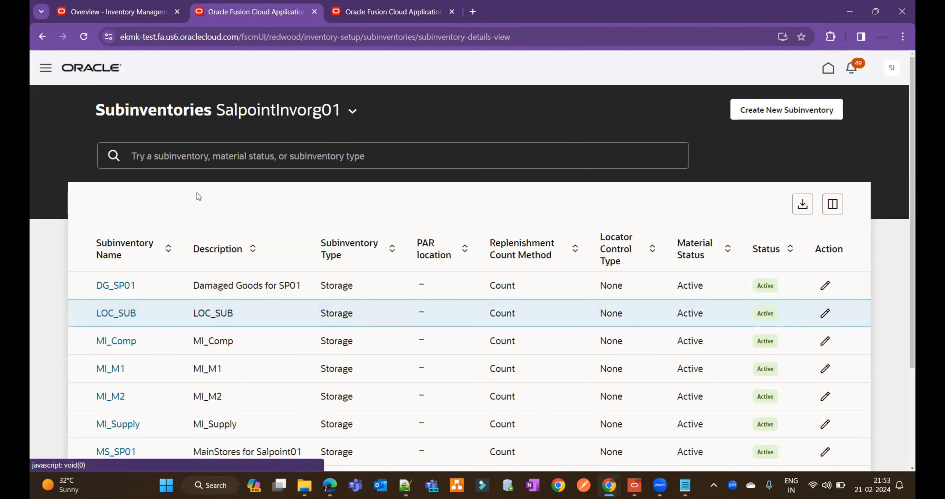
{"action": "left_click", "coordinate": [102, 230]}
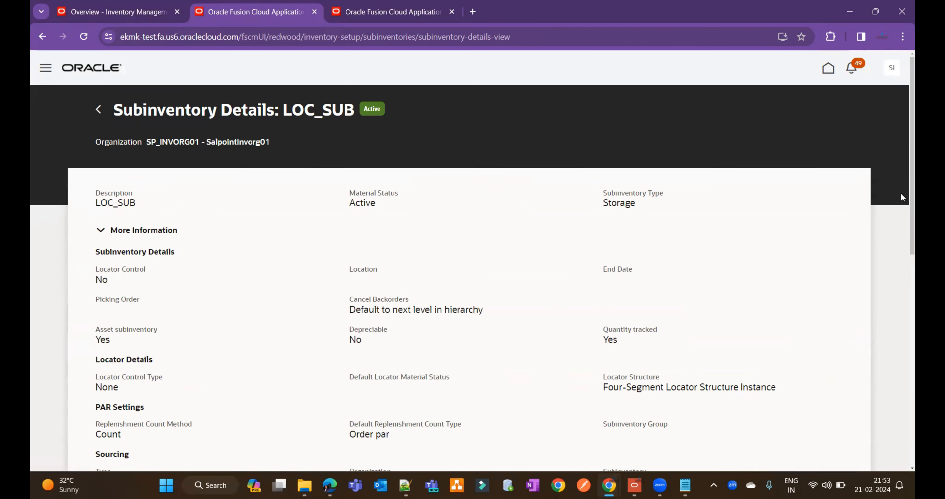
{"action": "left_click_drag", "start_coordinate": [912, 193], "coordinate": [901, 374]}
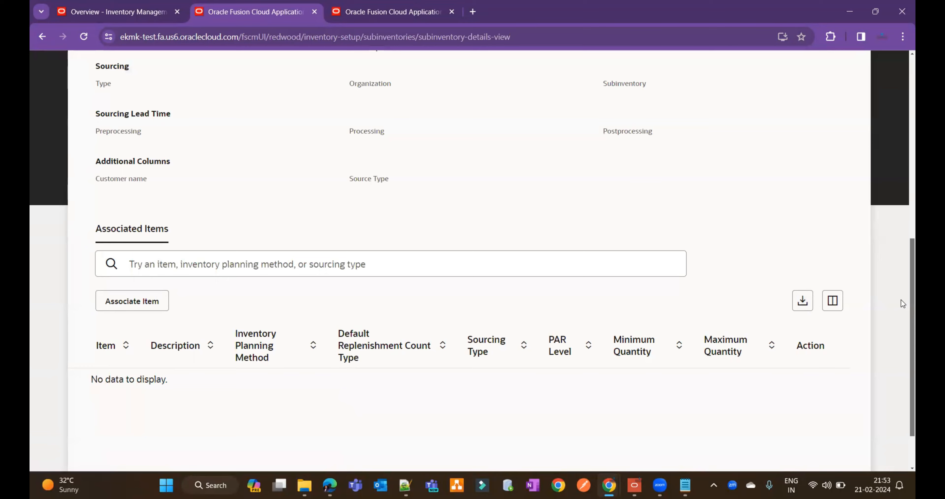
{"action": "scroll", "coordinate": [901, 293], "scroll_direction": "up", "scroll_amount": 5}
{"action": "scroll", "coordinate": [902, 150], "scroll_direction": "up", "scroll_amount": 1}
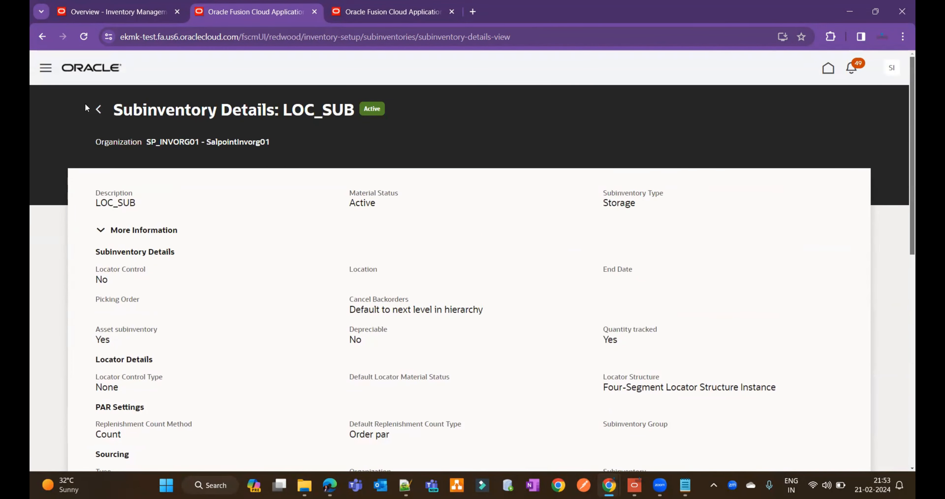
{"action": "left_click", "coordinate": [99, 108]}
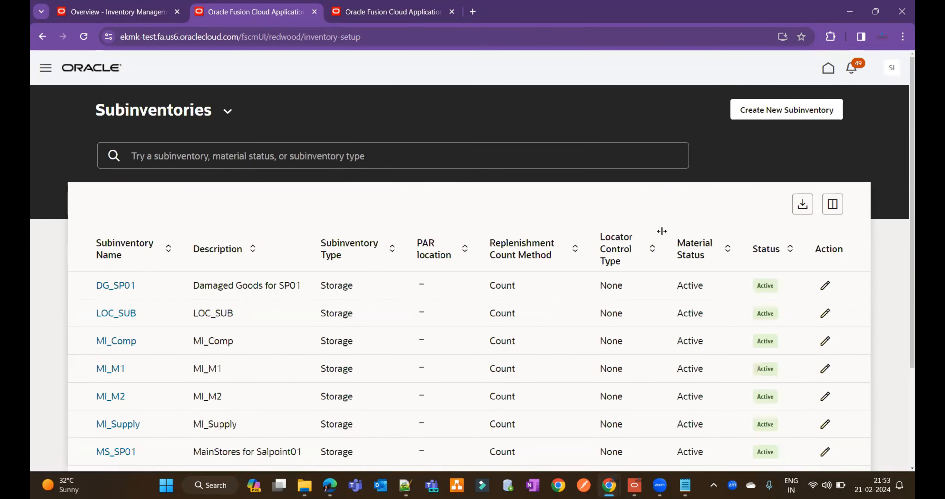
Step: Export the subinventories list and filter the list by the search term LoC_SUB
{"action": "left_click", "coordinate": [803, 208]}
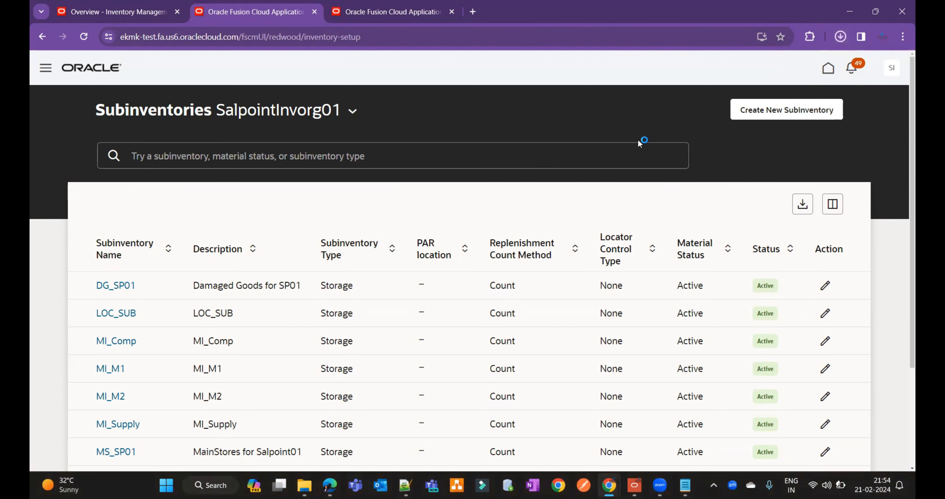
{"action": "left_click", "coordinate": [326, 157]}
{"action": "type", "text": "Lo"}
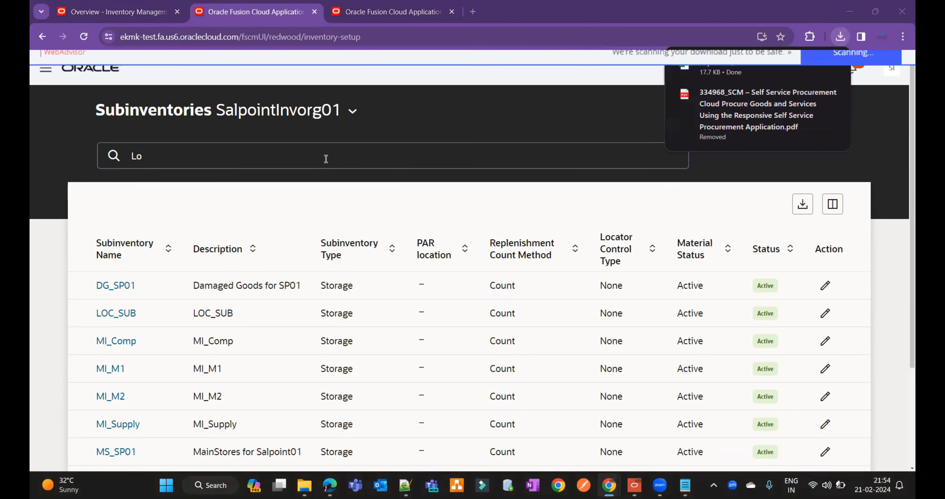
{"action": "type", "text": "C"}
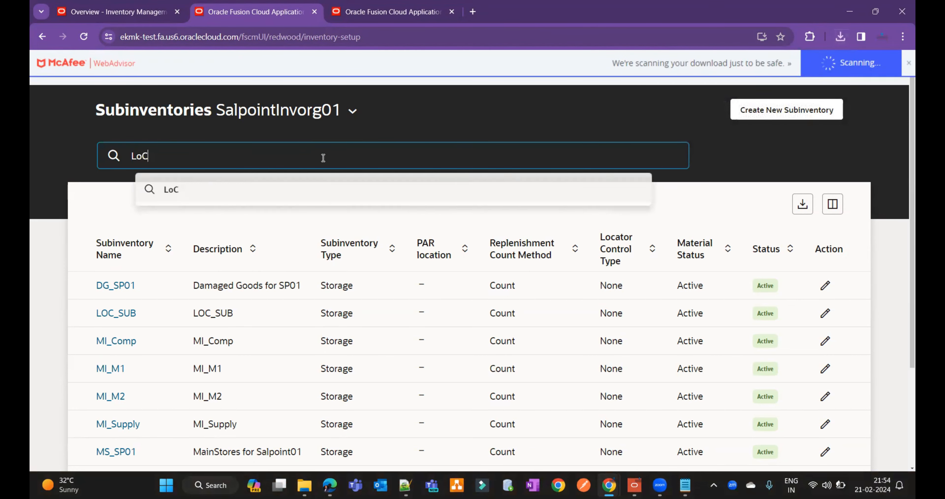
{"action": "type", "text": "_SUB"}
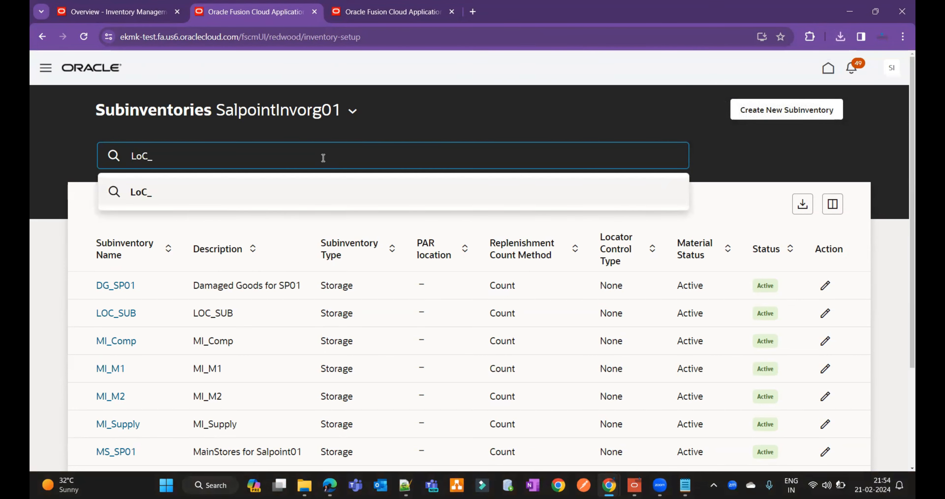
{"action": "key", "text": "Return"}
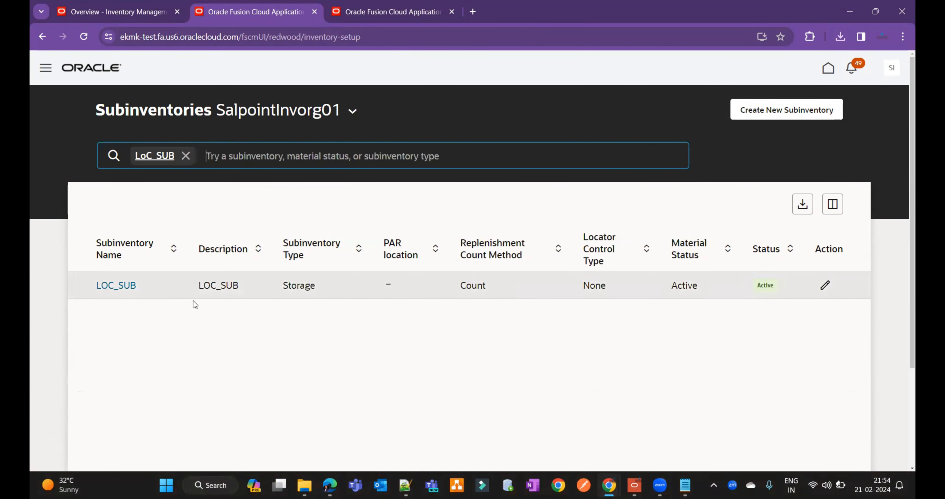
{"action": "left_click", "coordinate": [356, 290]}
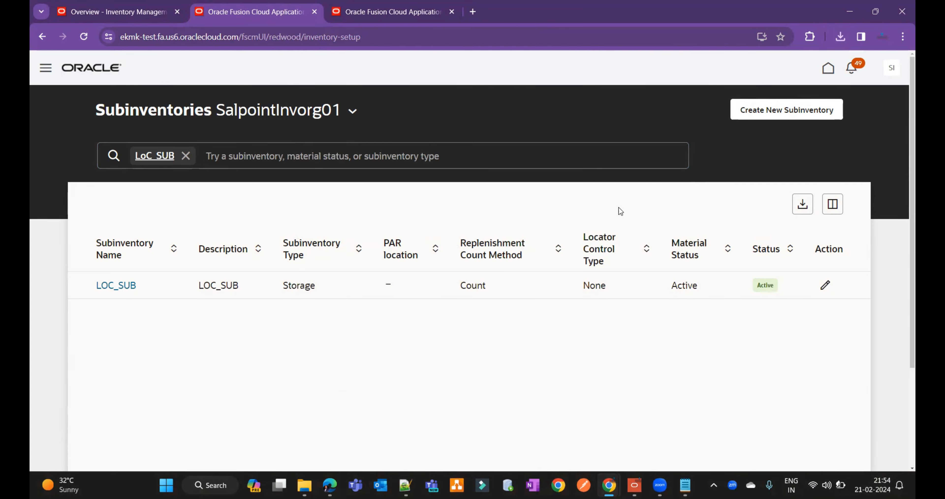
Step: Return to the Inventory Management overview, switch to the Notepad notes and examine the list of redesigned subinventory, locator and item pages
{"action": "left_click", "coordinate": [122, 14]}
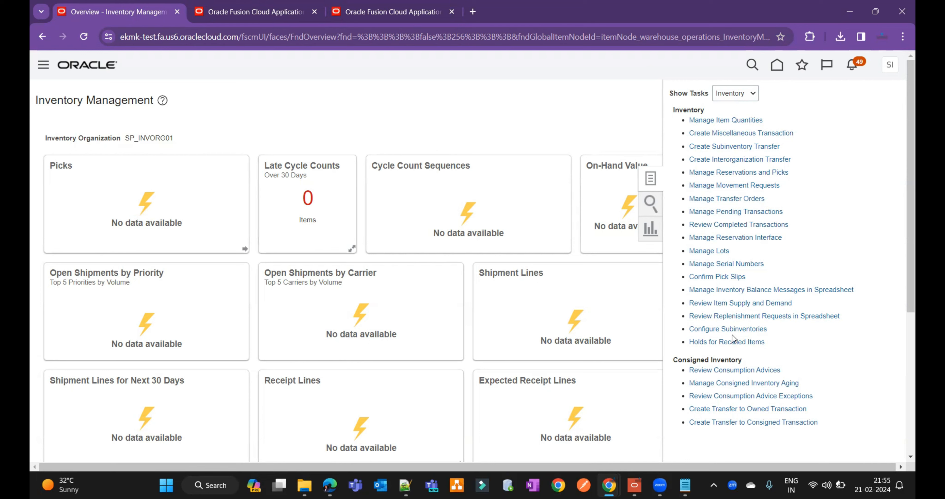
{"action": "mouse_move", "coordinate": [686, 485]}
{"action": "left_click", "coordinate": [677, 431]}
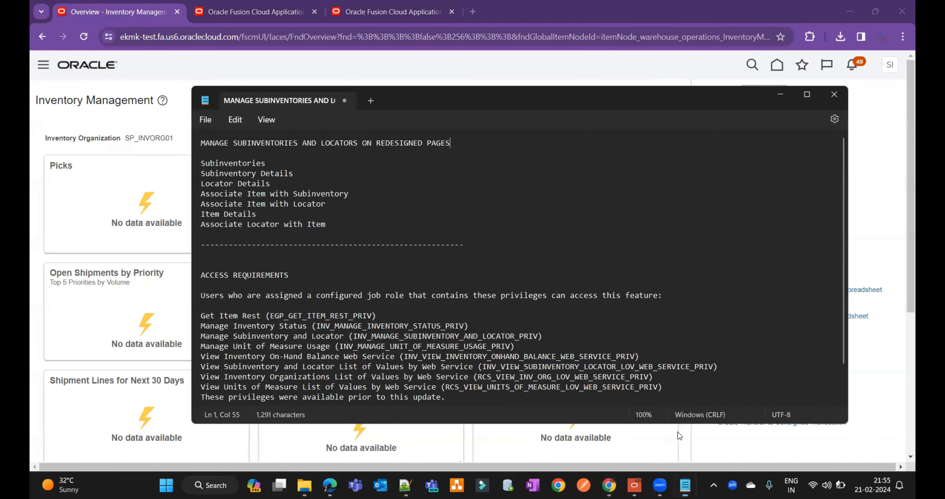
{"action": "left_click_drag", "start_coordinate": [339, 234], "coordinate": [203, 161]}
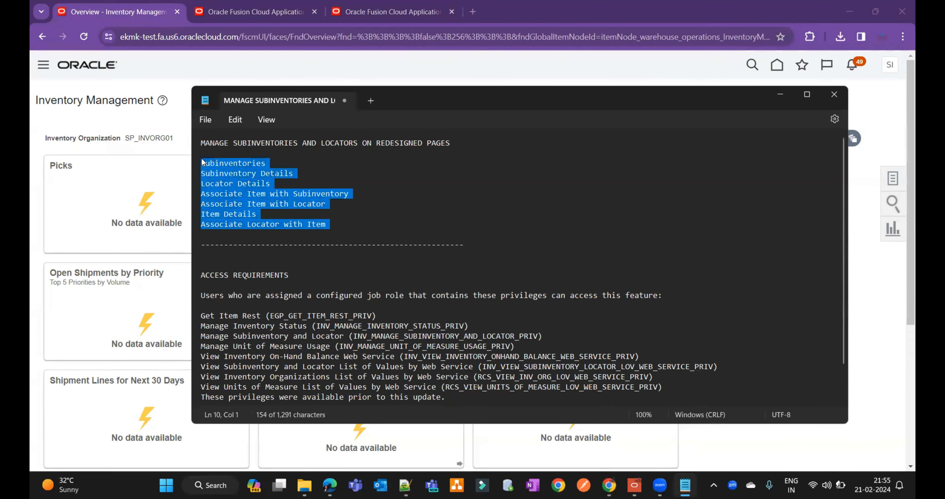
{"action": "left_click", "coordinate": [307, 163]}
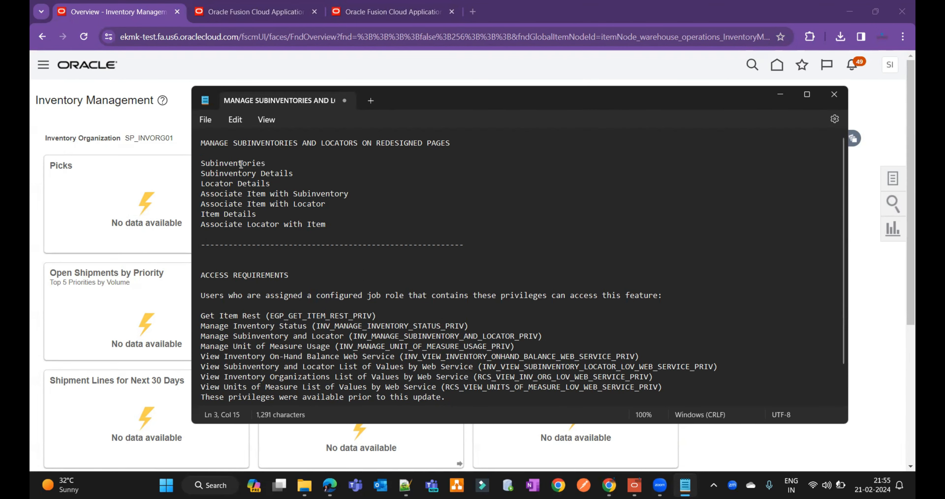
{"action": "left_click_drag", "start_coordinate": [302, 175], "coordinate": [205, 172]}
{"action": "left_click", "coordinate": [279, 184]}
{"action": "left_click_drag", "start_coordinate": [279, 184], "coordinate": [204, 179]}
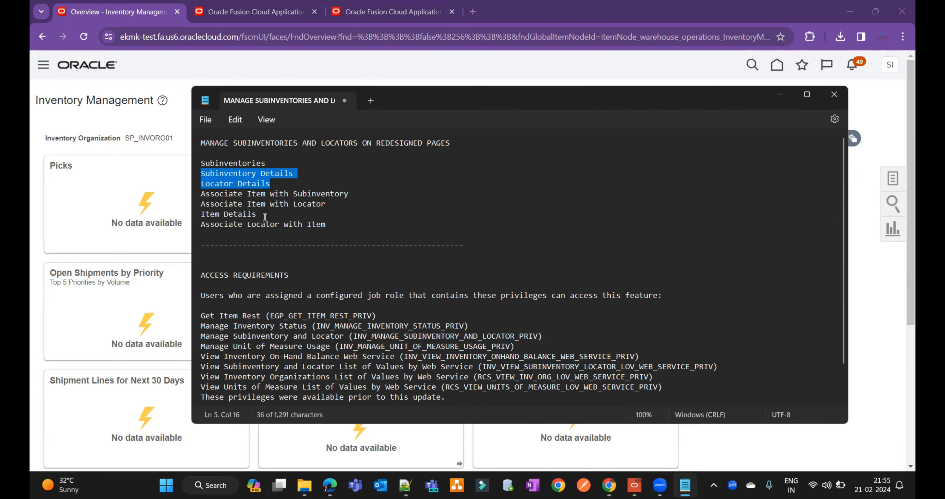
{"action": "left_click", "coordinate": [255, 214]}
{"action": "left_click_drag", "start_coordinate": [253, 216], "coordinate": [203, 215]}
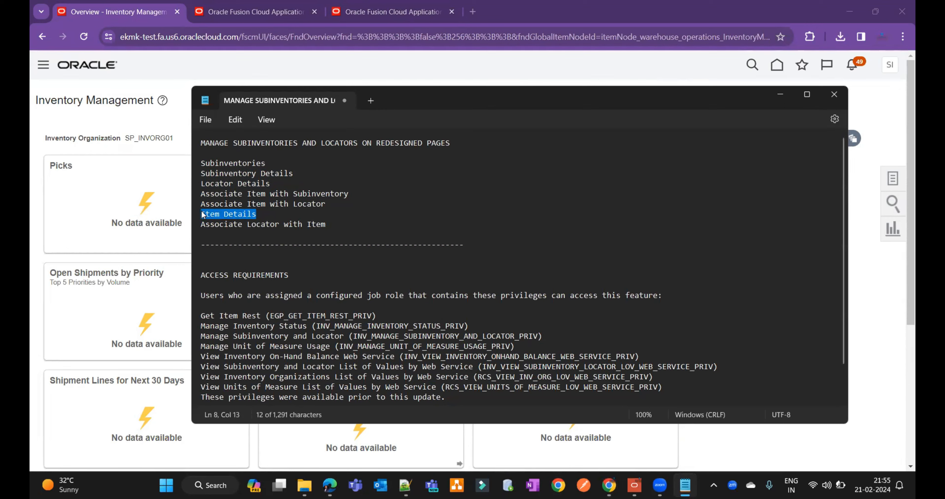
{"action": "left_click", "coordinate": [342, 222]}
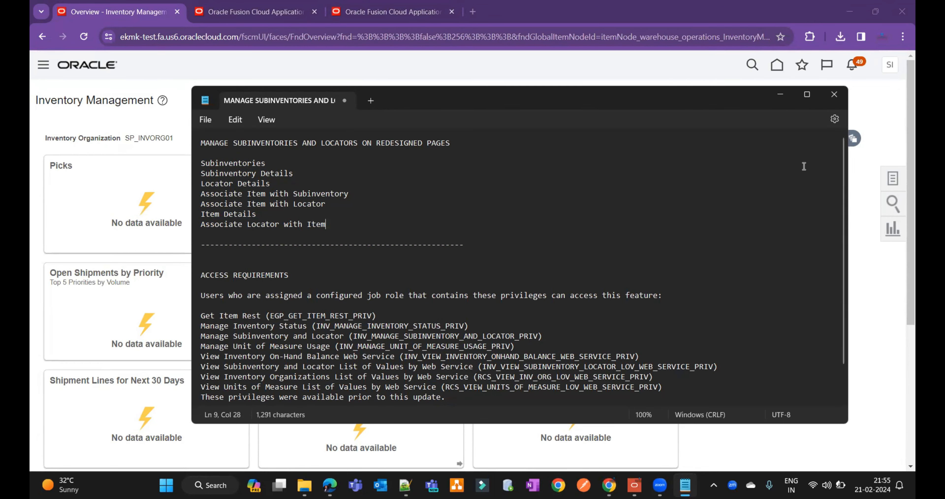
Step: Examine the access requirements in the notes, covering the required privileges and the duty role for configuring subinventories
{"action": "key", "text": "Down"}
{"action": "key", "text": "Down"}
{"action": "key", "text": "Down"}
{"action": "key", "text": "Down"}
{"action": "key", "text": "Down"}
{"action": "key", "text": "Down"}
{"action": "key", "text": "Down"}
{"action": "key", "text": "Down"}
{"action": "key", "text": "Down"}
{"action": "key", "text": "Down"}
{"action": "key", "text": "Down"}
{"action": "key", "text": "Down"}
{"action": "key", "text": "Down"}
{"action": "key", "text": "Down"}
{"action": "key", "text": "Down"}
{"action": "key", "text": "Down"}
{"action": "key", "text": "Down"}
{"action": "key", "text": "Down"}
{"action": "scroll", "coordinate": [391, 399], "scroll_direction": "up", "scroll_amount": 2}
{"action": "scroll", "coordinate": [310, 397], "scroll_direction": "down", "scroll_amount": 2}
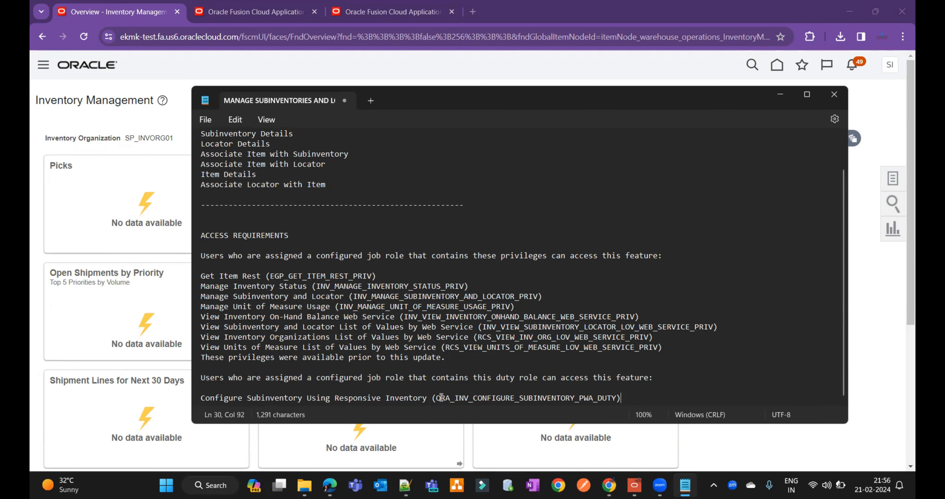
{"action": "left_click_drag", "start_coordinate": [204, 273], "coordinate": [473, 363]}
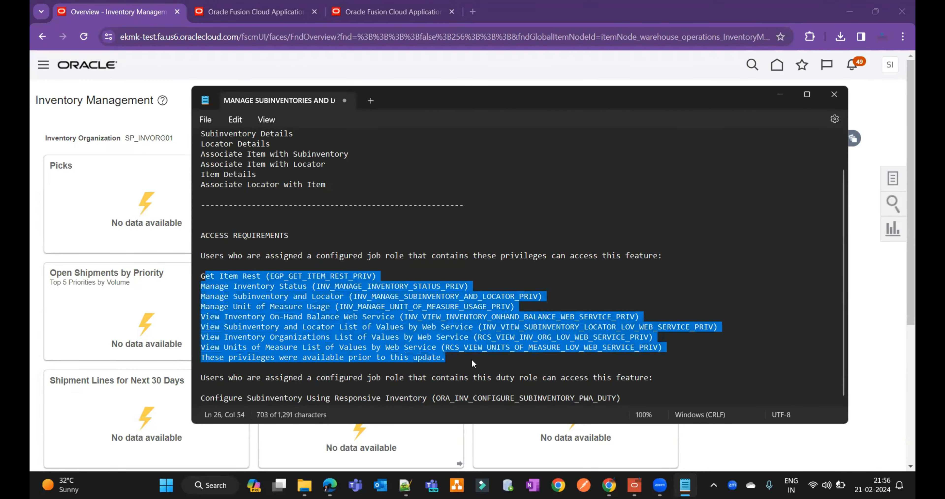
{"action": "left_click", "coordinate": [740, 278]}
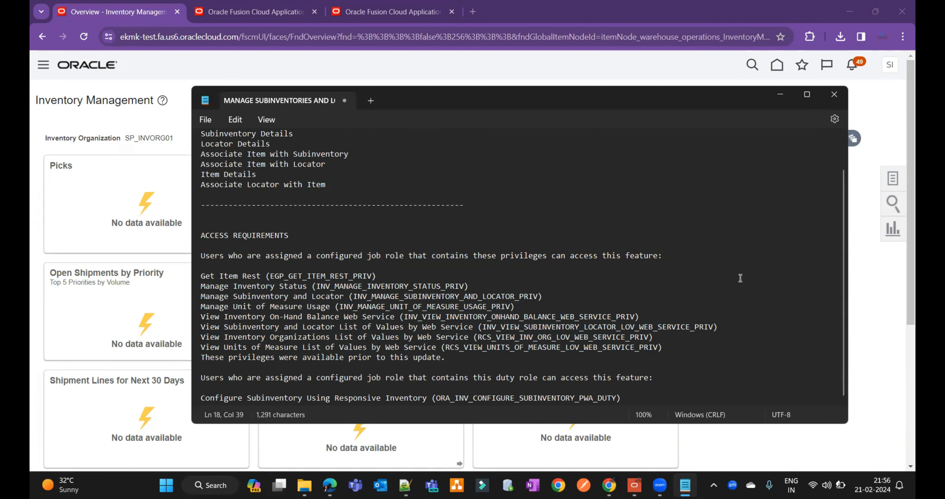